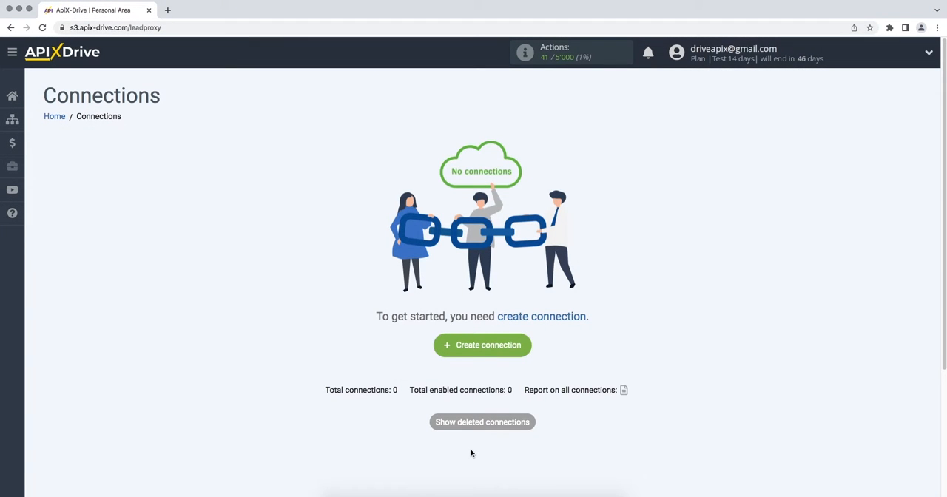
Step: Create a new connection with ActiveCampaign as the data source system
click(439, 351)
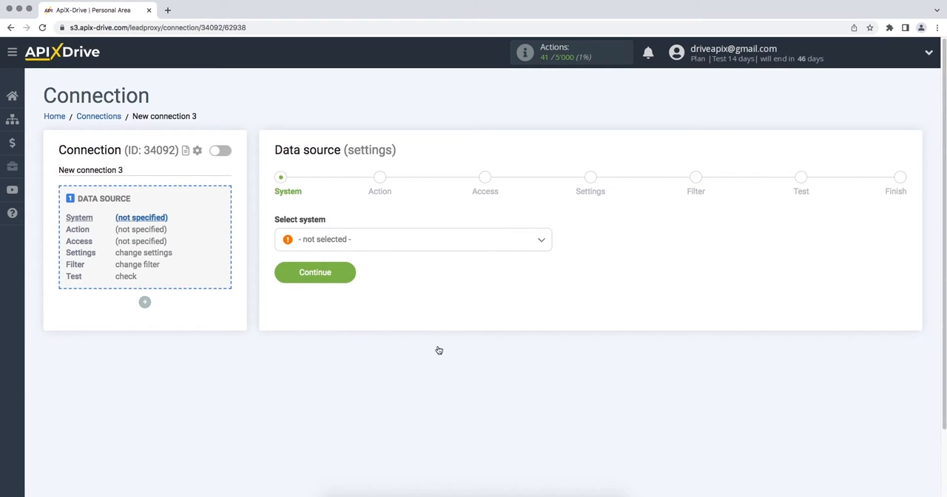
click(514, 247)
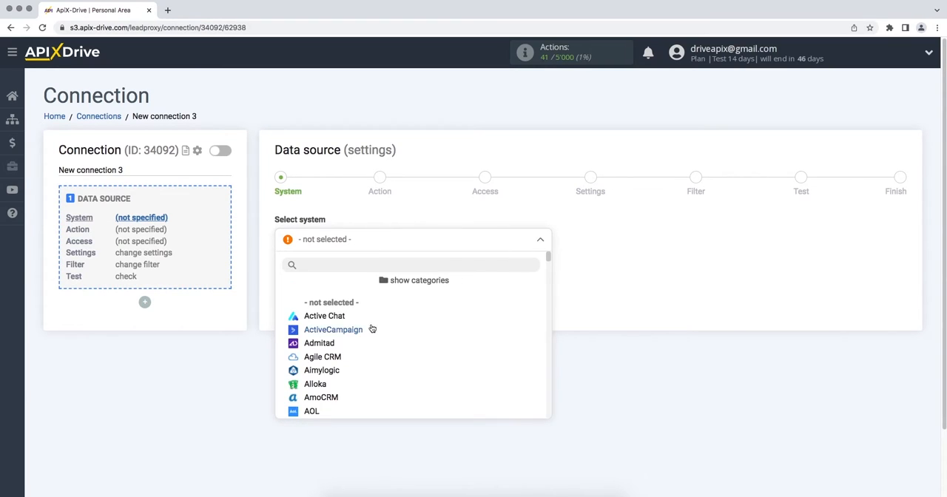
click(359, 333)
click(280, 278)
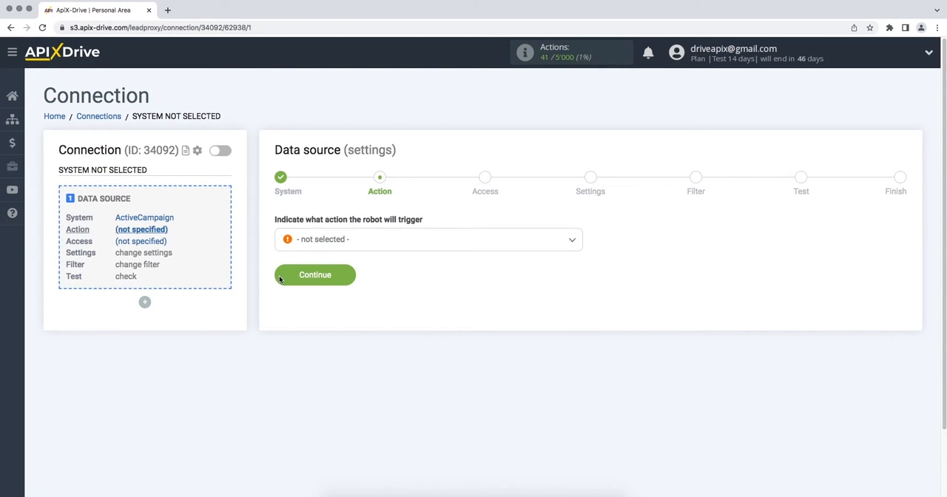
Step: Set the data source action to Get Deals (new)
click(332, 243)
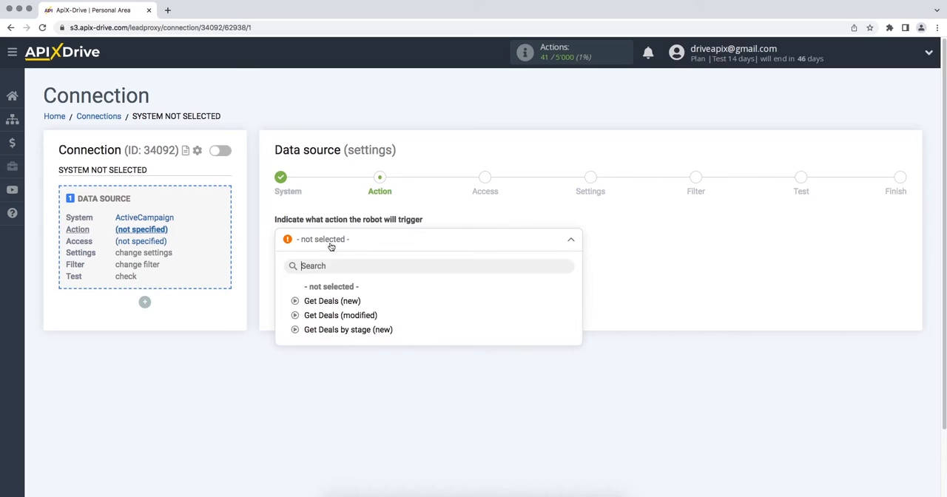
click(335, 305)
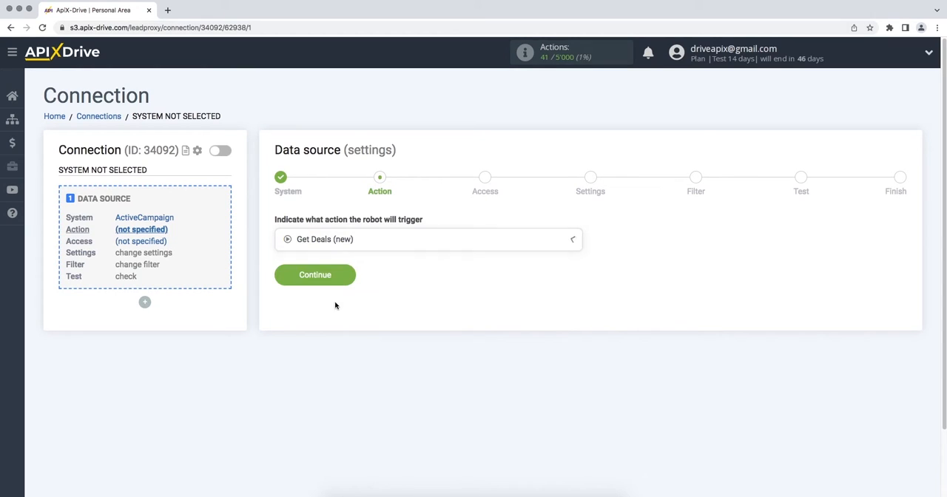
click(282, 280)
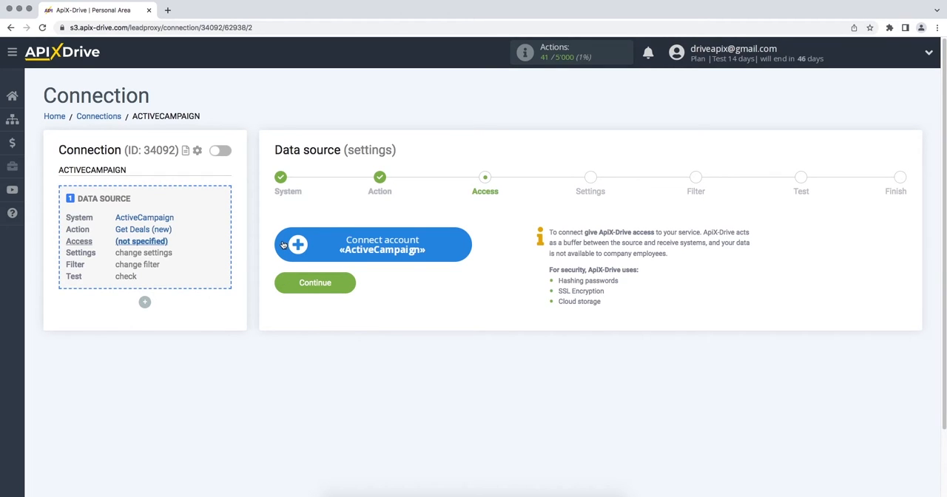
Step: Start connecting an ActiveCampaign account and copy the API URL from ActiveCampaign's developer settings into the integration's API Domain
click(282, 244)
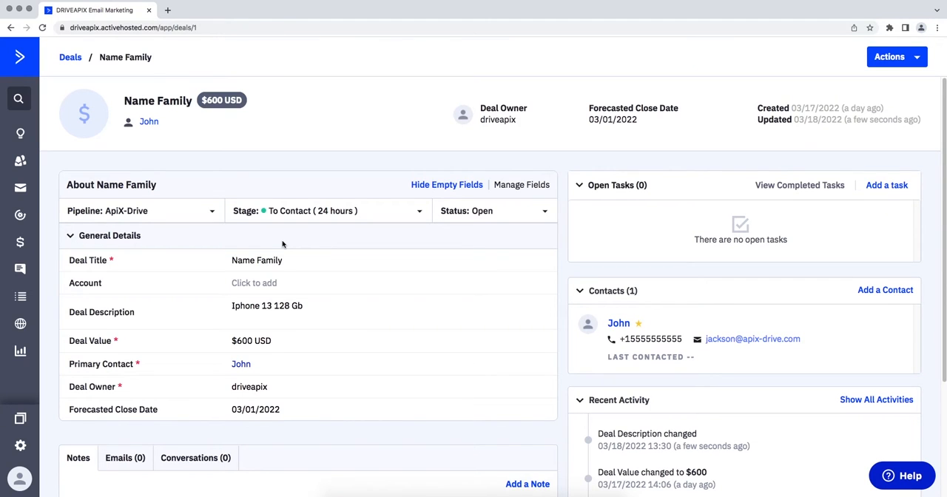
click(20, 446)
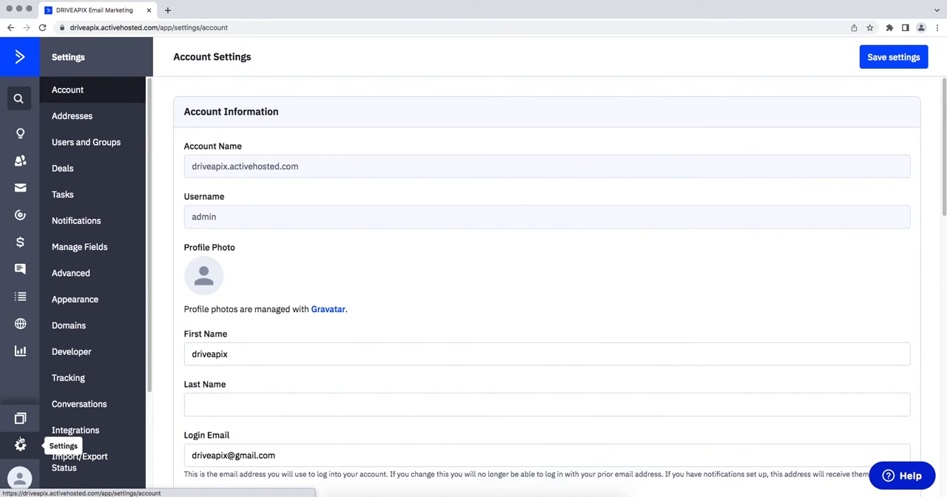
click(63, 360)
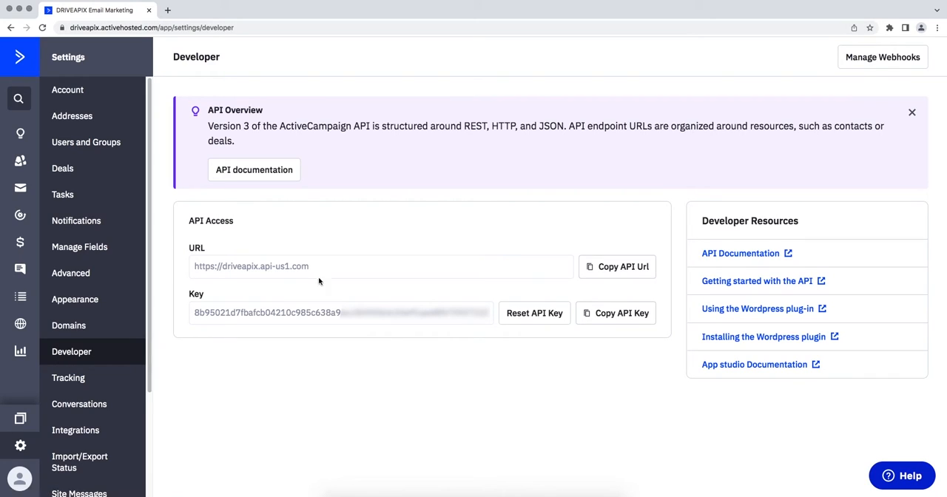
drag(310, 266, 189, 268)
right_click(190, 268)
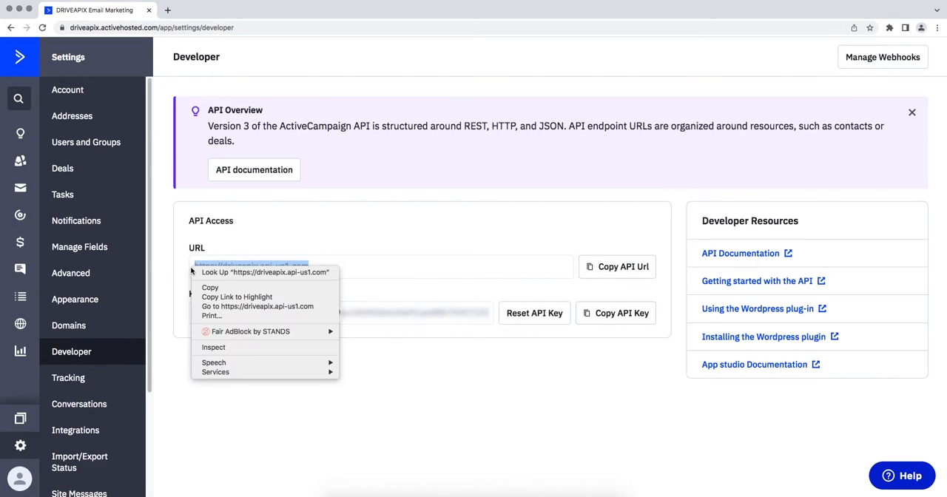
click(211, 287)
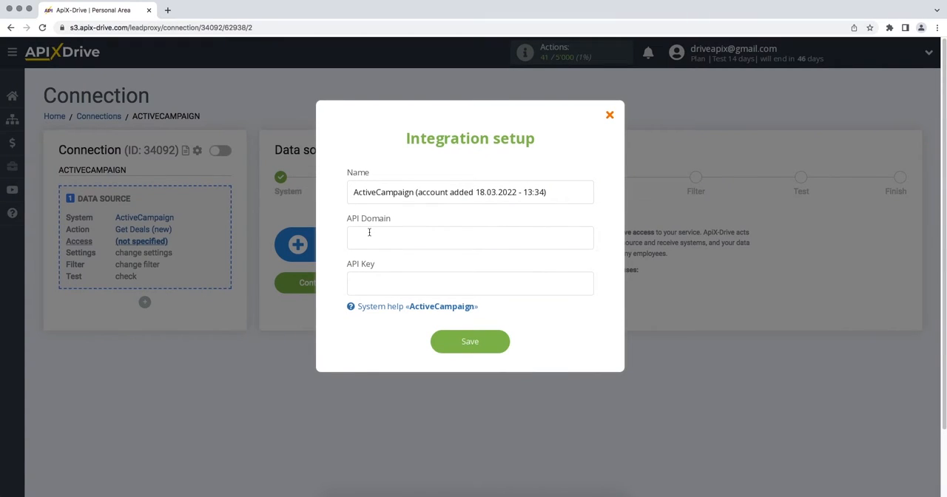
right_click(369, 235)
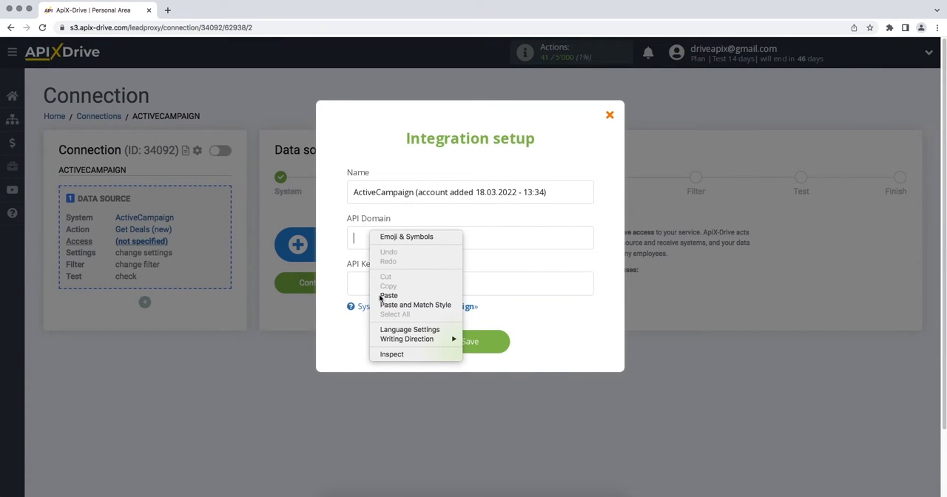
click(379, 295)
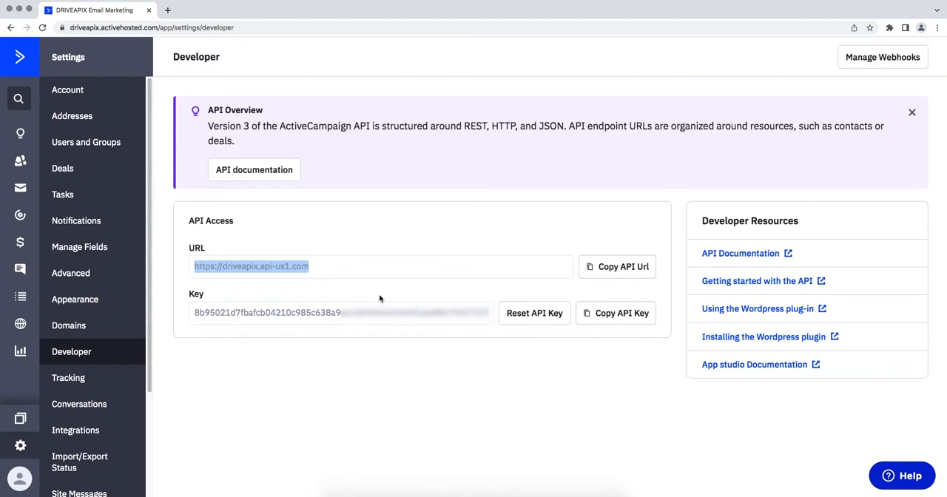
Step: Copy the API key from ActiveCampaign's developer settings into the integration's API Key field and save the account
drag(195, 314, 497, 316)
right_click(474, 314)
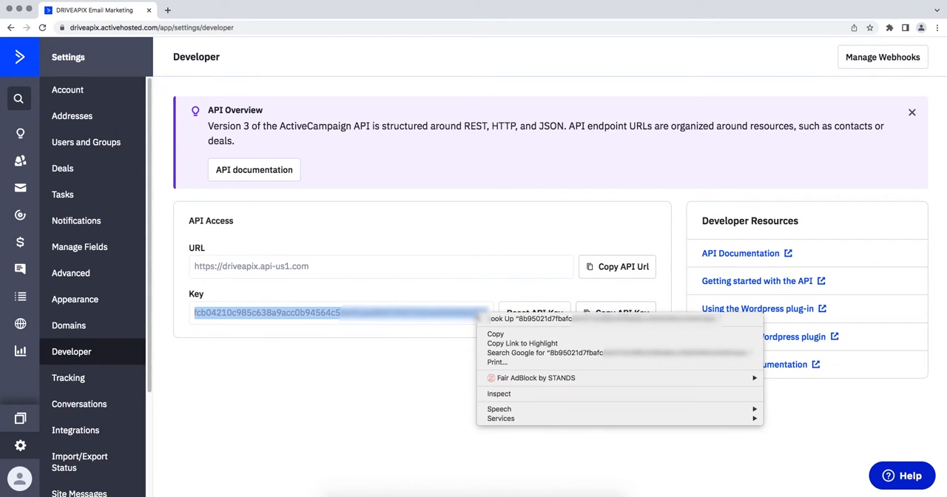
click(485, 331)
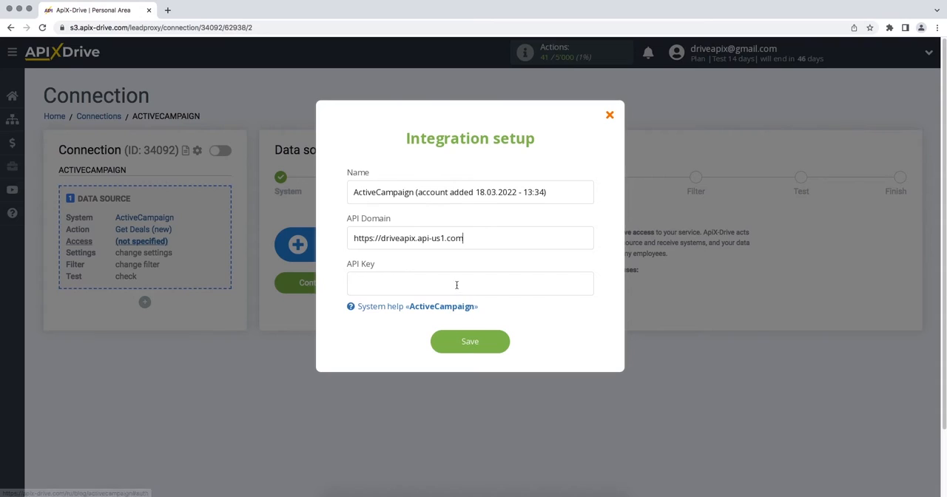
right_click(457, 284)
click(477, 348)
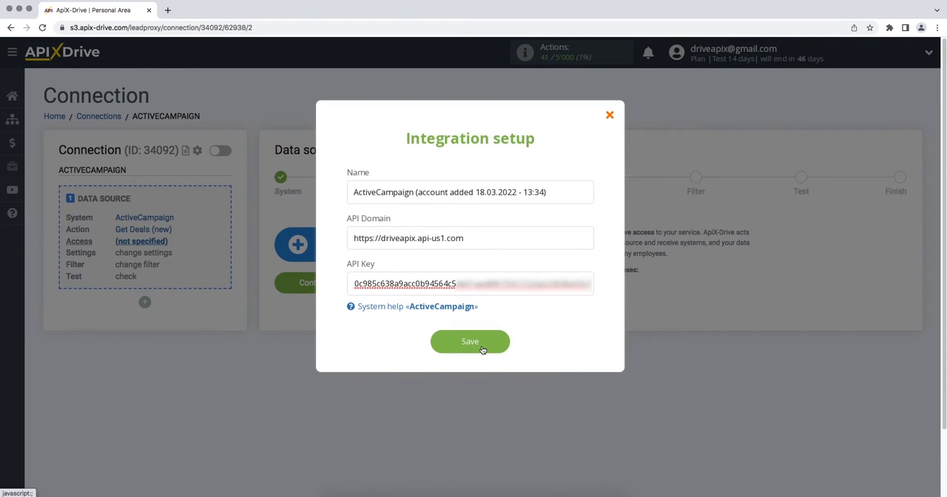
click(434, 348)
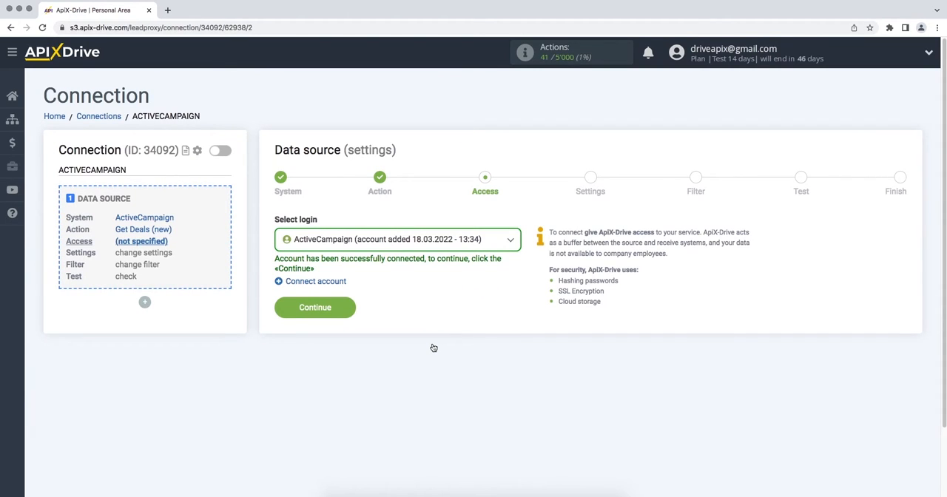
Step: Use the newly connected ActiveCampaign account as the data source login
click(484, 242)
click(446, 314)
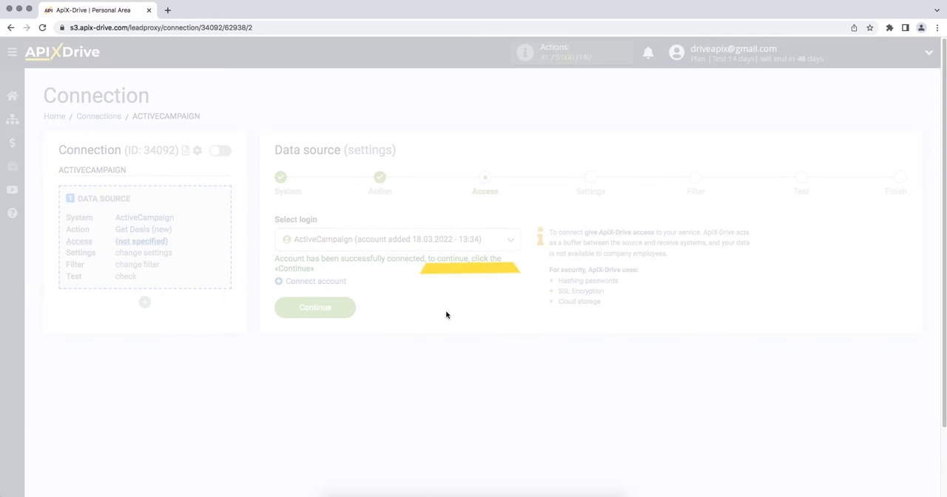
click(289, 312)
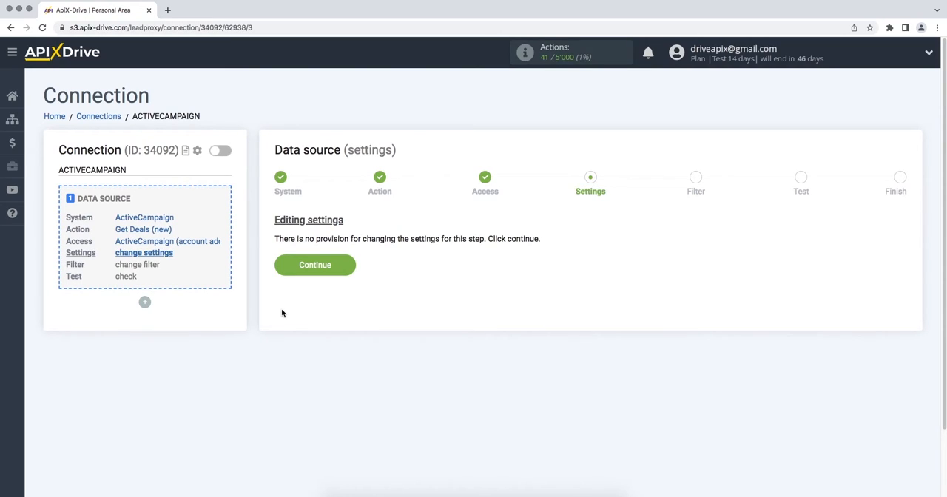
Step: Proceed through the source settings without adding a filter, review the test deal data and accept it
click(280, 270)
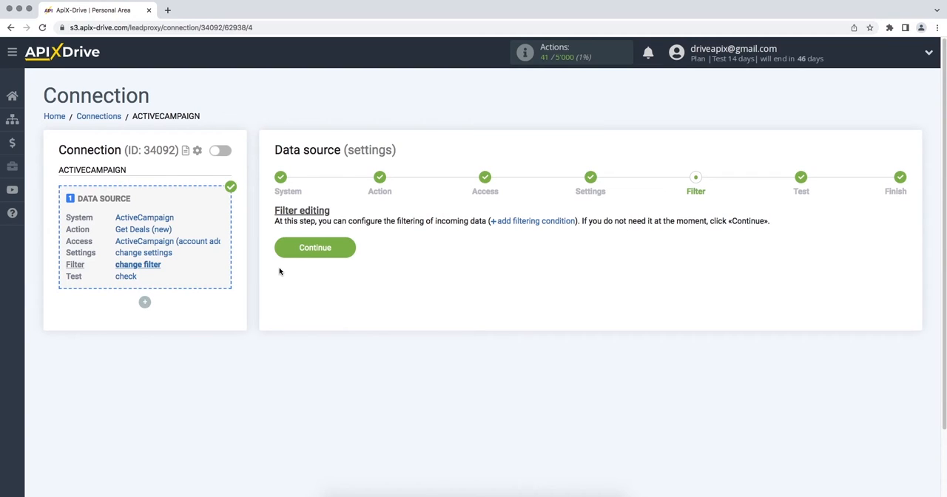
click(282, 248)
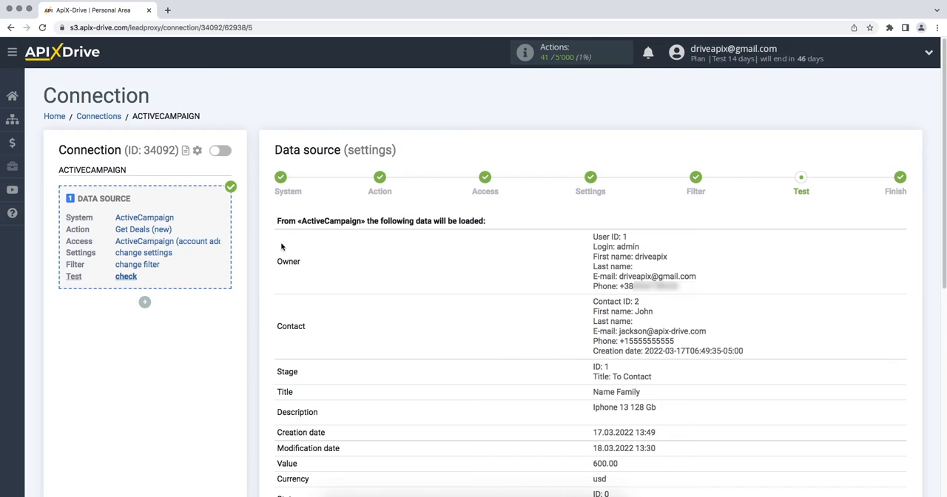
scroll(281, 246, down, 4)
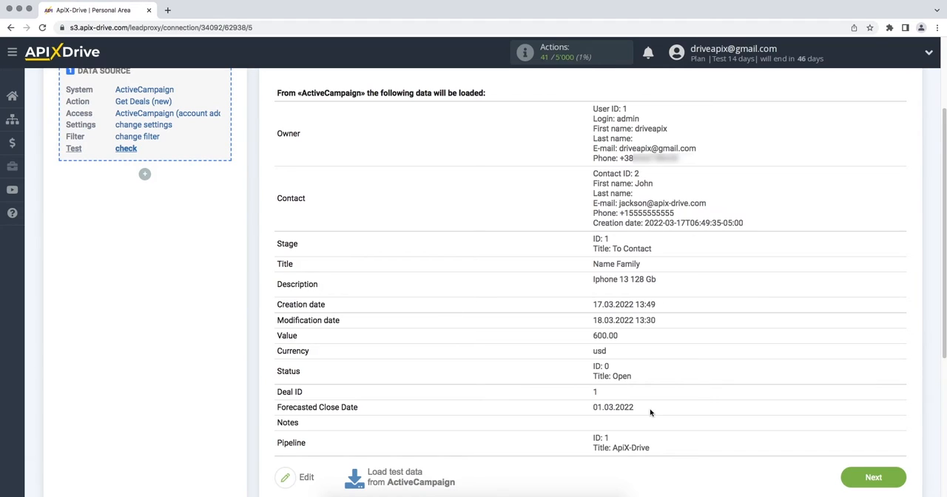
click(848, 482)
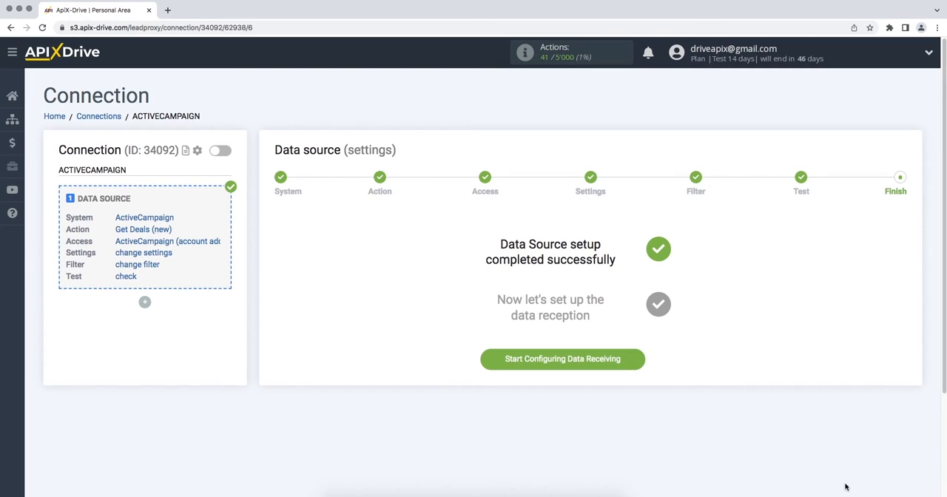
Step: Start configuring data receiving and choose Google Sheets as the data destination system
click(494, 362)
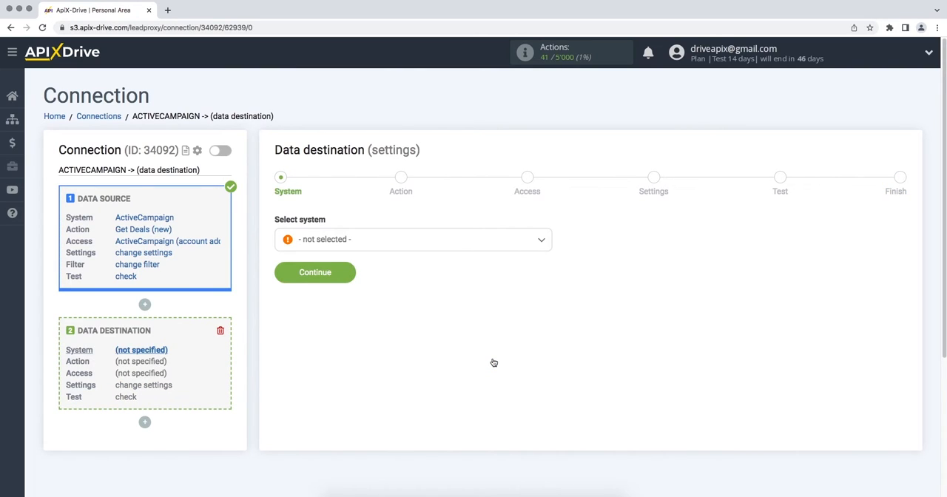
click(547, 245)
drag(549, 260, 552, 296)
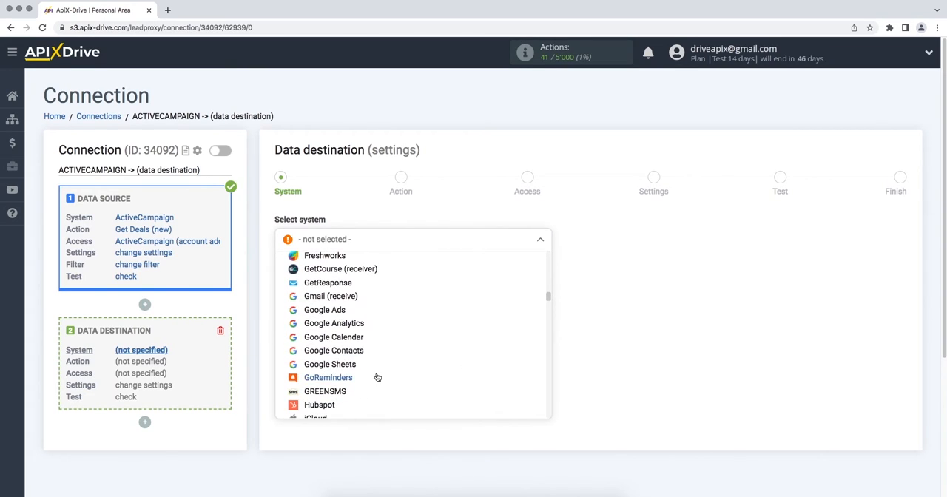
click(361, 366)
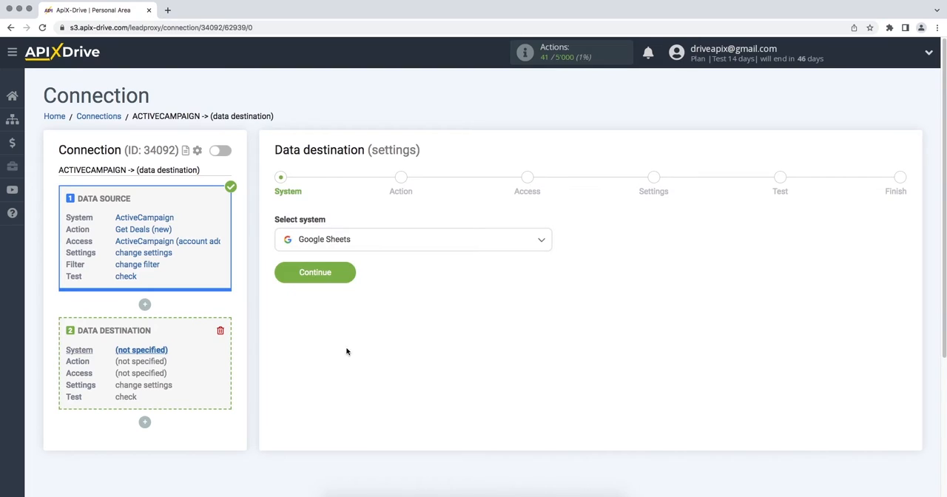
click(281, 278)
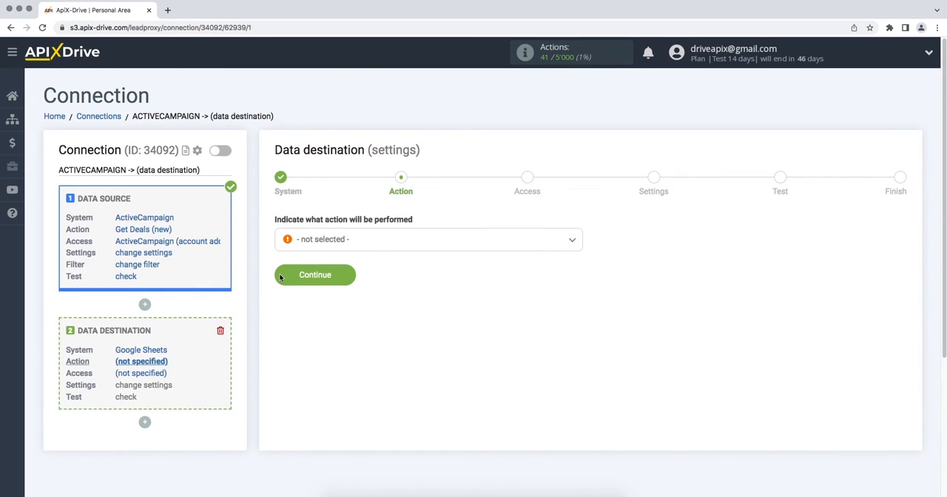
Step: Set the data destination action to Add Row
click(328, 238)
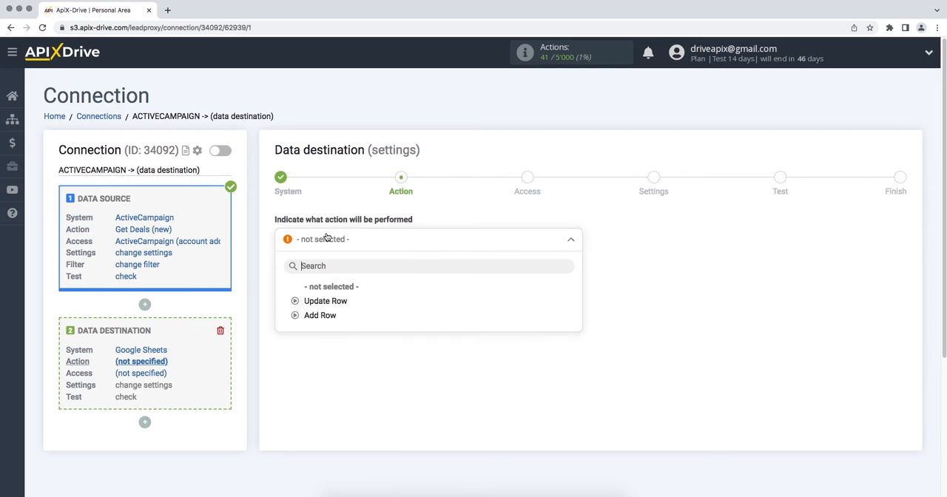
click(324, 317)
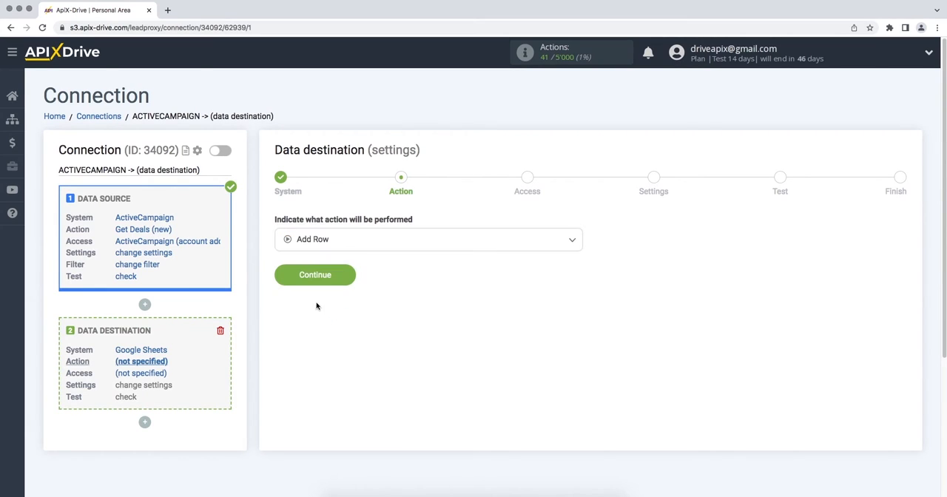
click(283, 278)
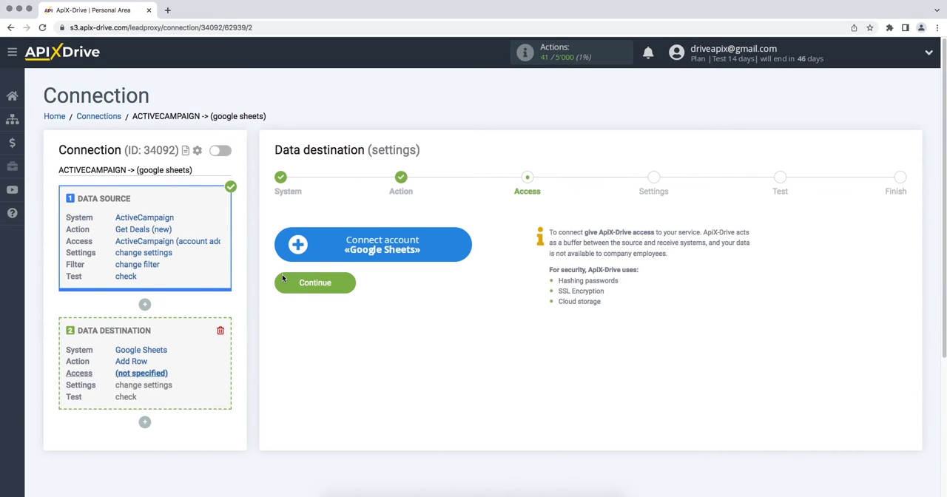
Step: Connect a Google Sheets account by signing in with the Google account's e-mail and password
click(281, 254)
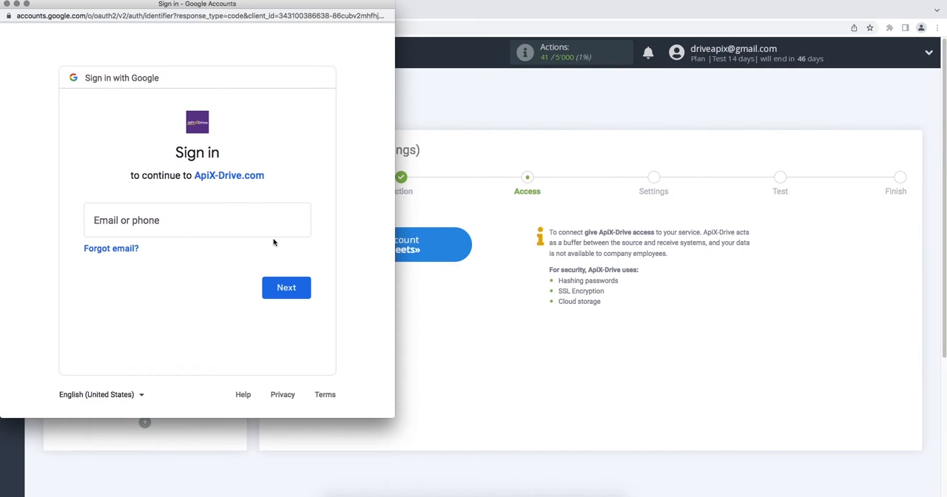
click(268, 220)
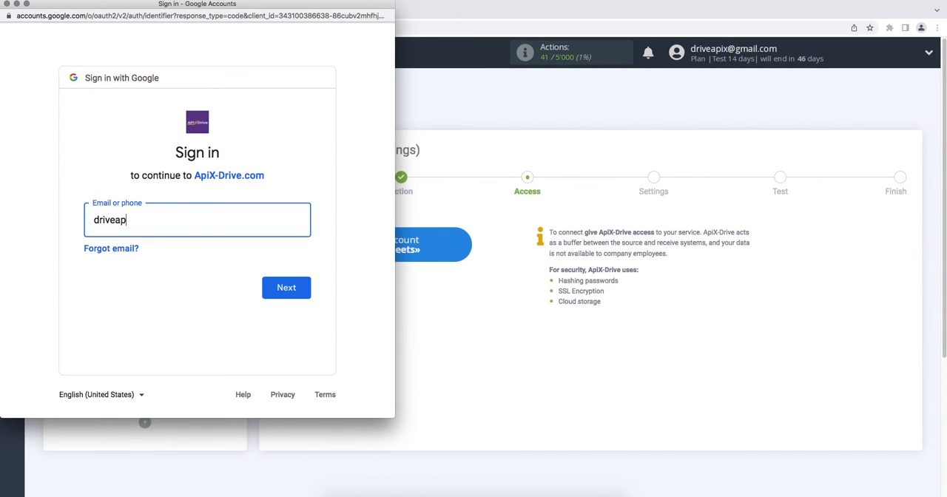
click(273, 287)
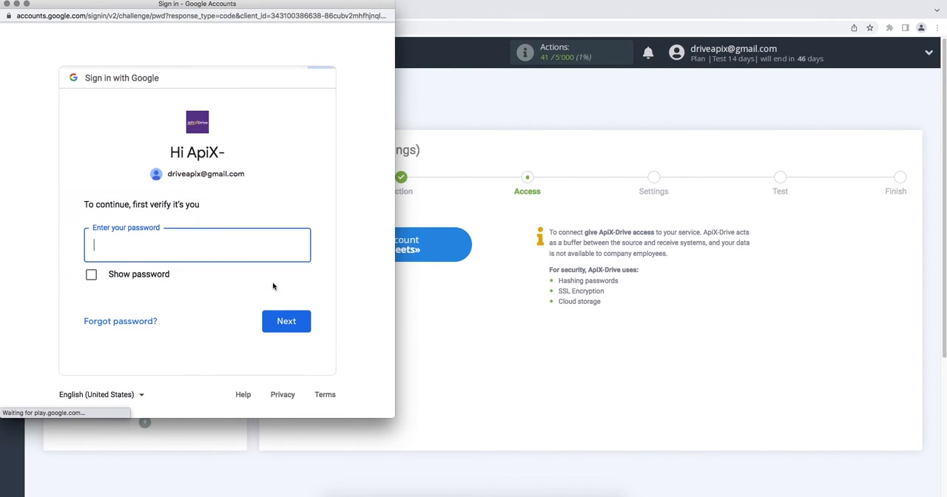
text(••••••••)
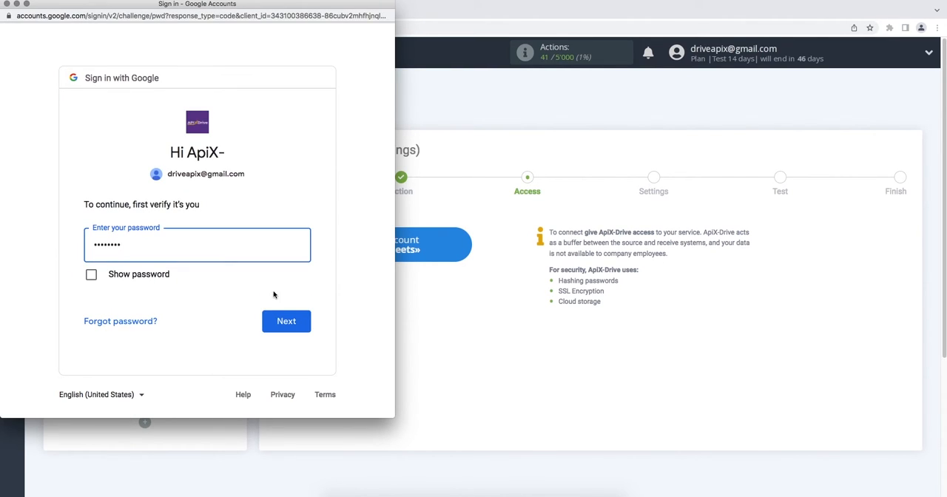
click(274, 321)
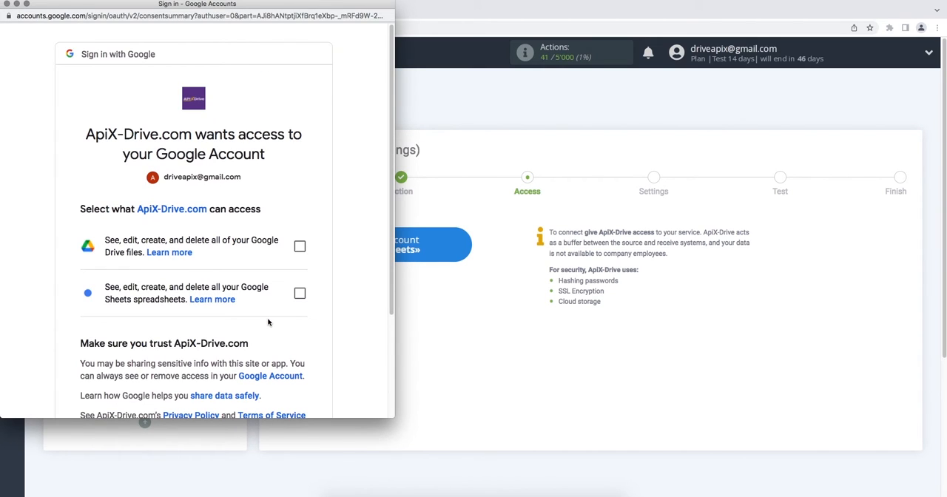
Step: Grant ApiX-Drive access to all Google Drive files and Google Sheets spreadsheets in the Google consent request
click(300, 245)
click(300, 294)
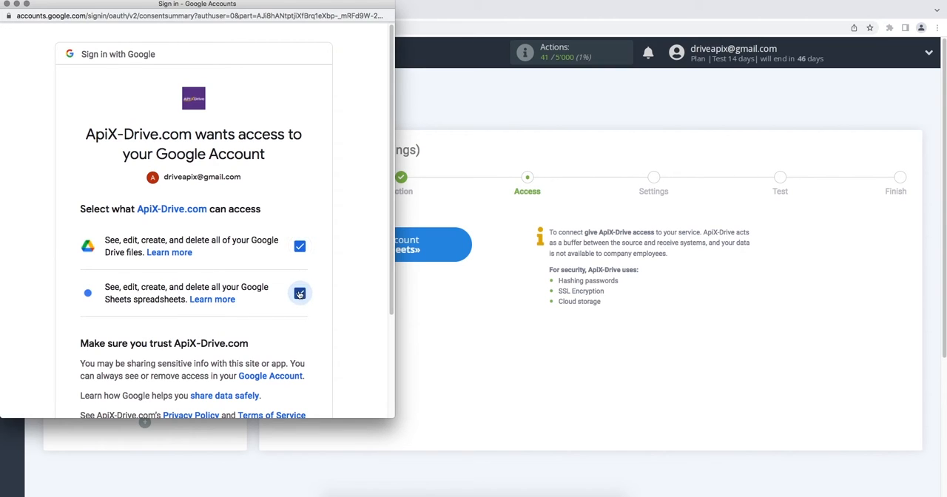
scroll(300, 294, down, 5)
click(247, 332)
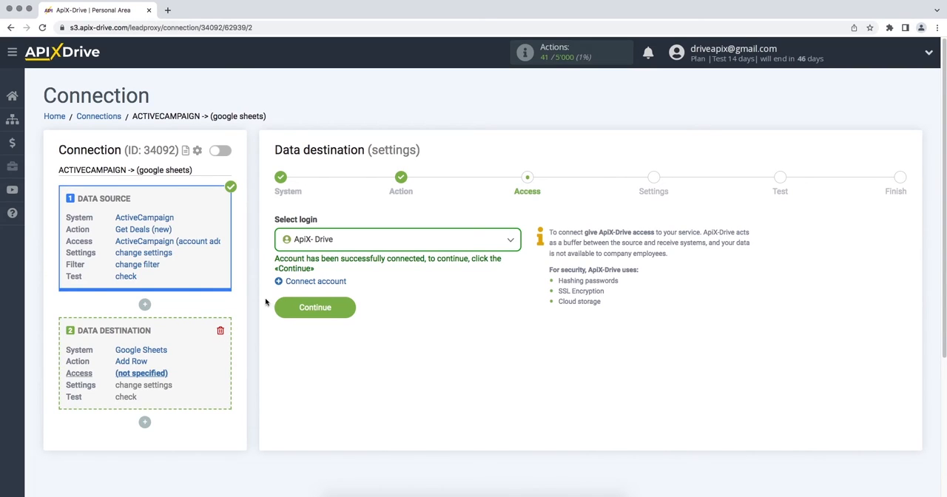
Step: Select the connected ApiX- Drive login as the destination access and continue to the destination settings
click(362, 242)
click(318, 316)
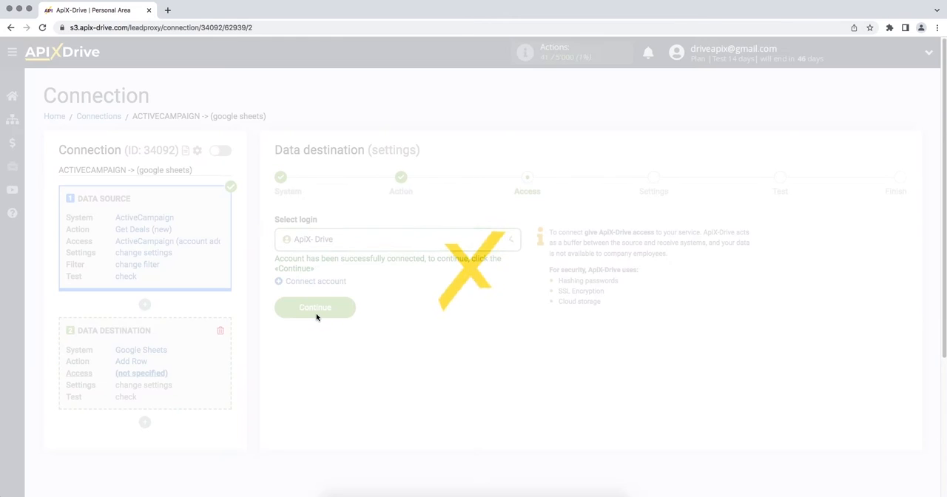
click(281, 309)
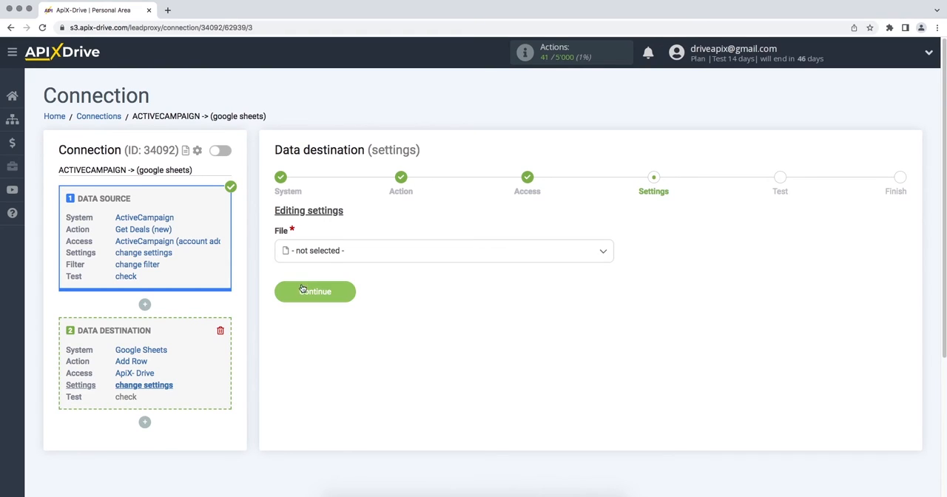
Step: Choose the ApiX-Drive file and its sheet 1 as the place where new rows are added
click(345, 262)
click(325, 315)
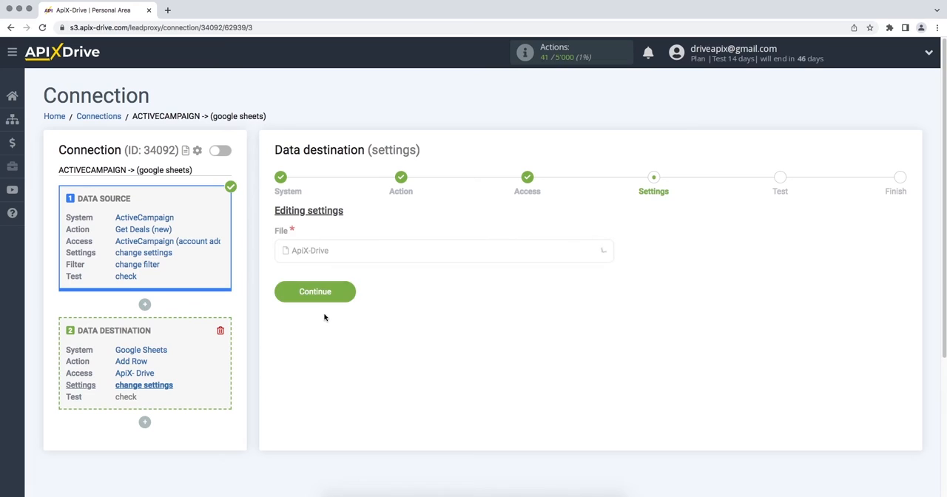
click(326, 313)
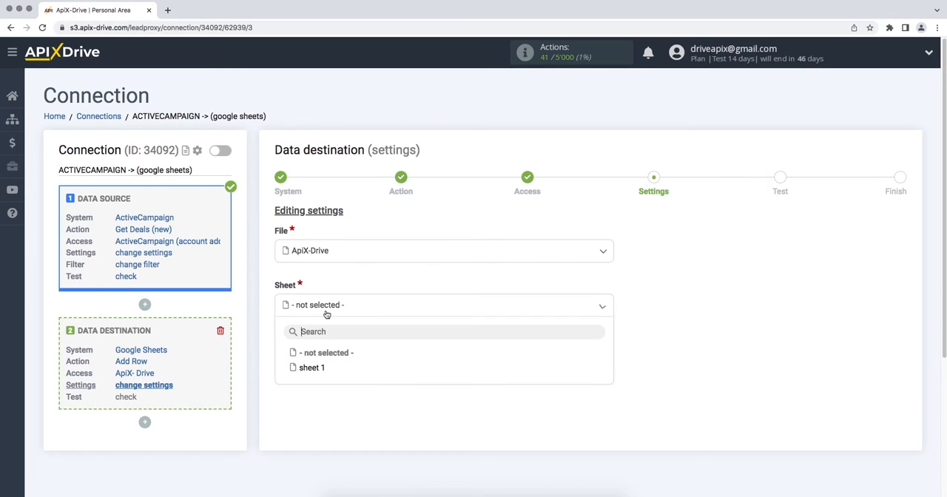
click(311, 369)
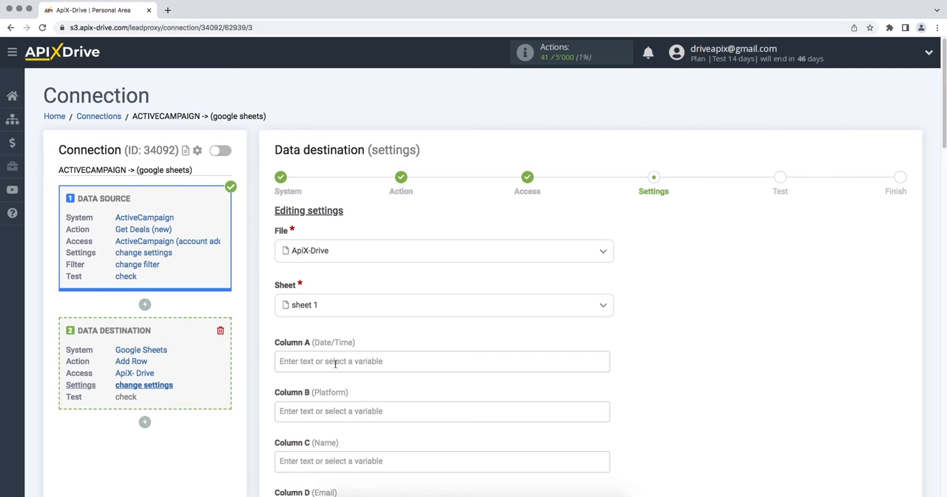
Step: Map Column A (Date/Time) to the ActiveCampaign contact's Creation date variable
click(334, 364)
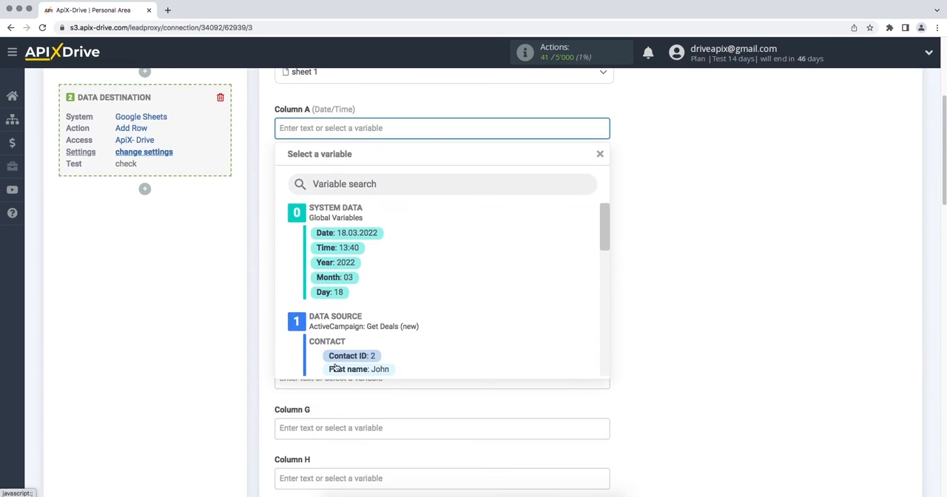
drag(608, 241, 608, 277)
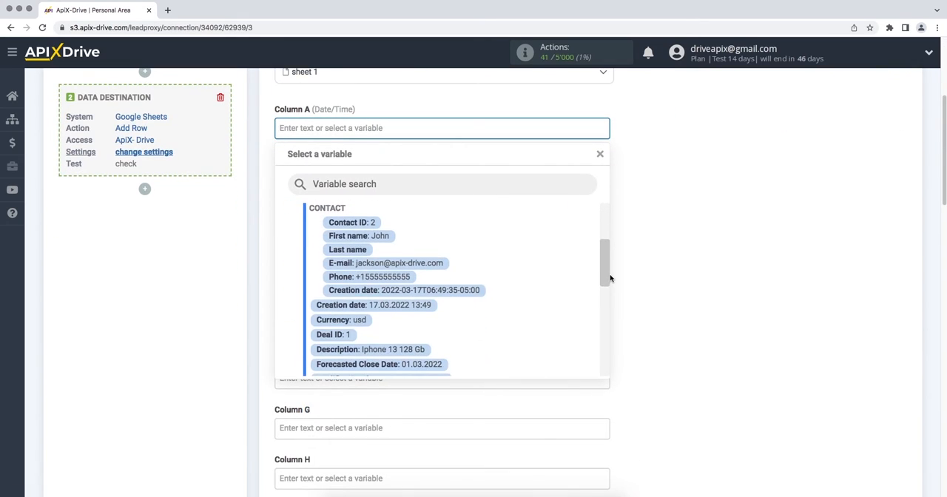
click(475, 294)
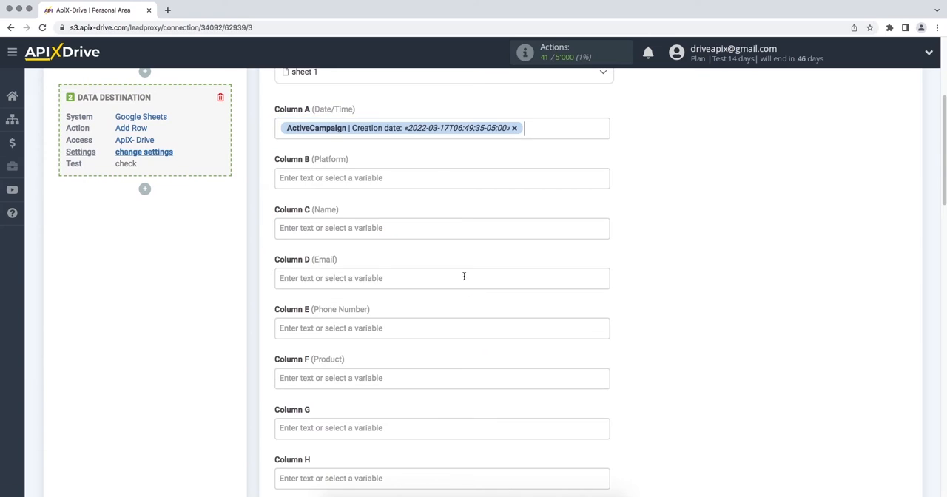
Step: Fill Column B (Platform) with the fixed text "New deal from ActiveCampaing"
click(436, 177)
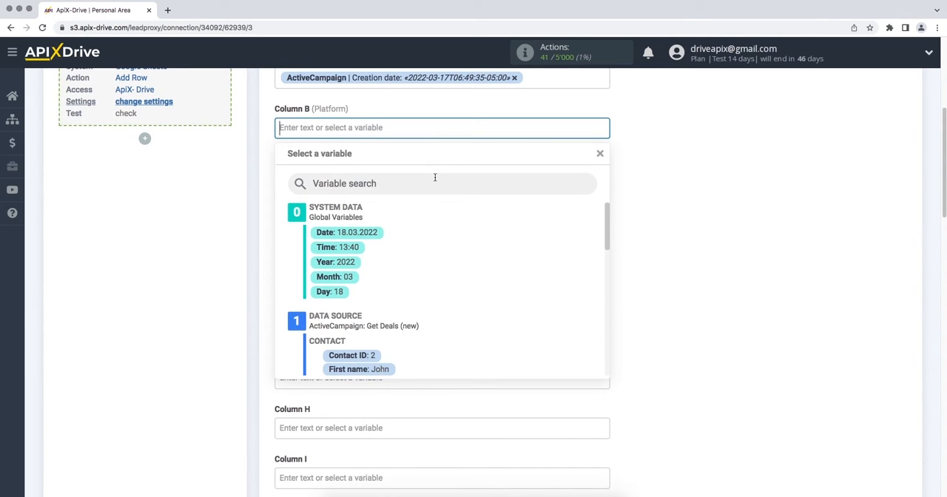
text(N)
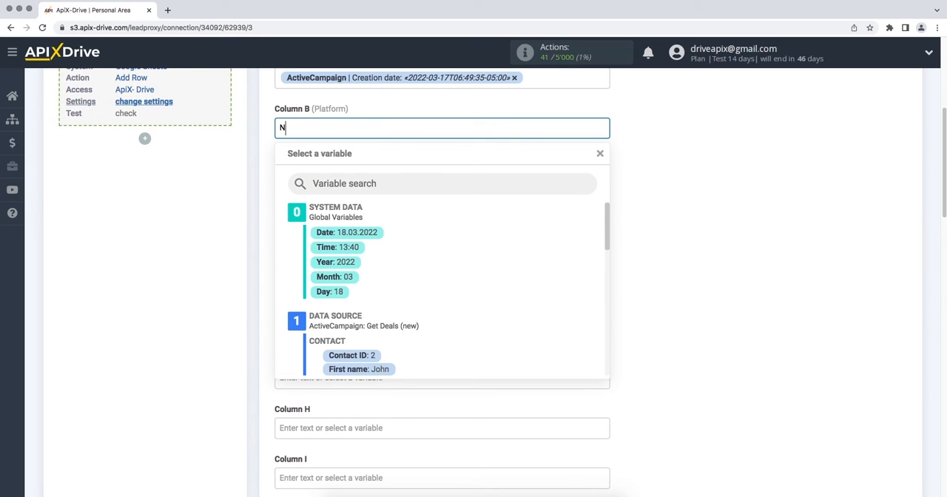
text(ew deal from ActiveCam)
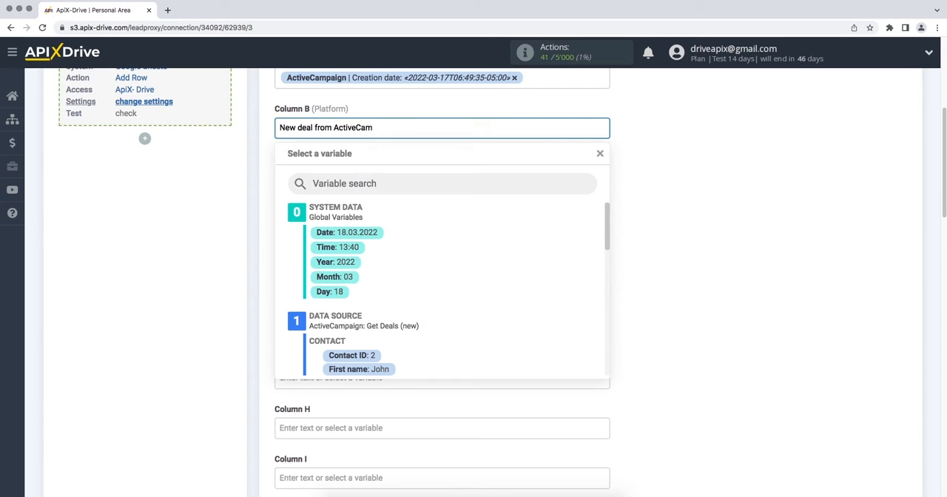
text(paing)
click(708, 259)
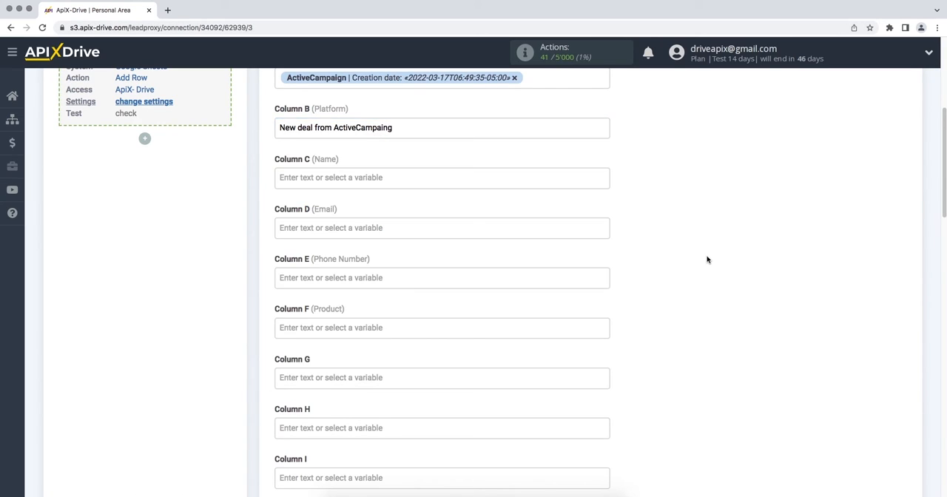
Step: Map Column C (Name) to the contact's First name variable and Column D (Email) to the E-mail variable
click(516, 181)
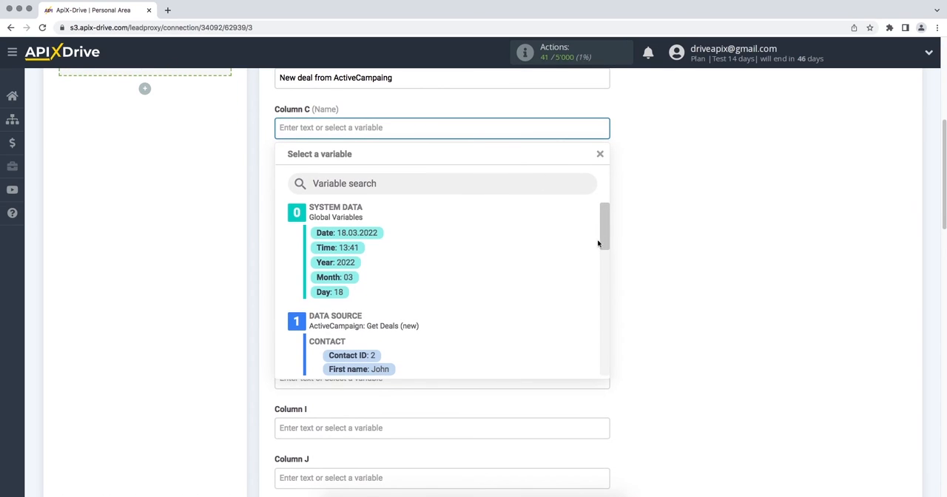
click(370, 370)
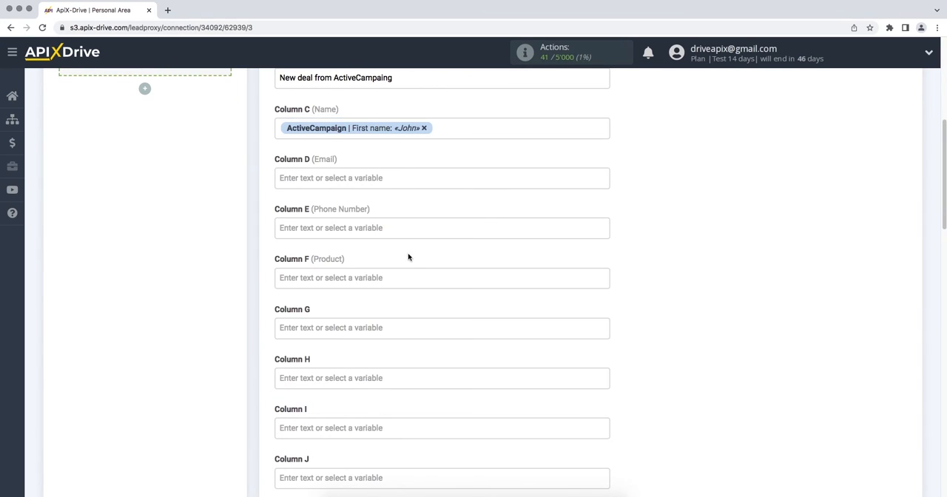
click(404, 177)
drag(607, 233, 604, 262)
click(439, 270)
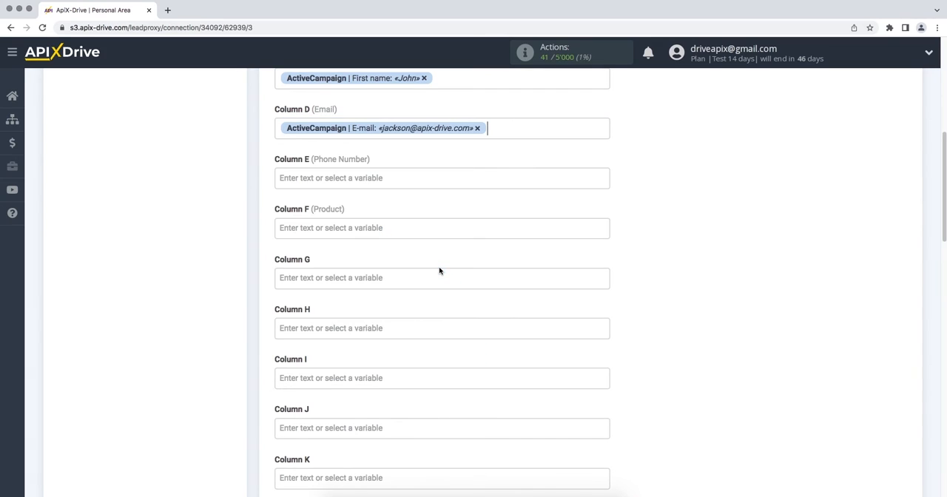
Step: Map Column E (Phone Number) to the contact's Phone variable and Column F (Product) to the deal's Description variable
click(402, 183)
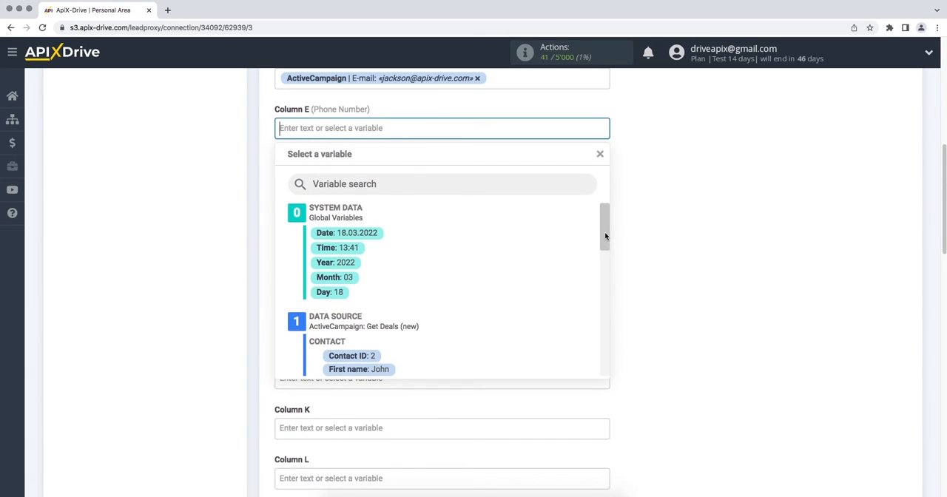
drag(605, 237, 605, 271)
click(400, 330)
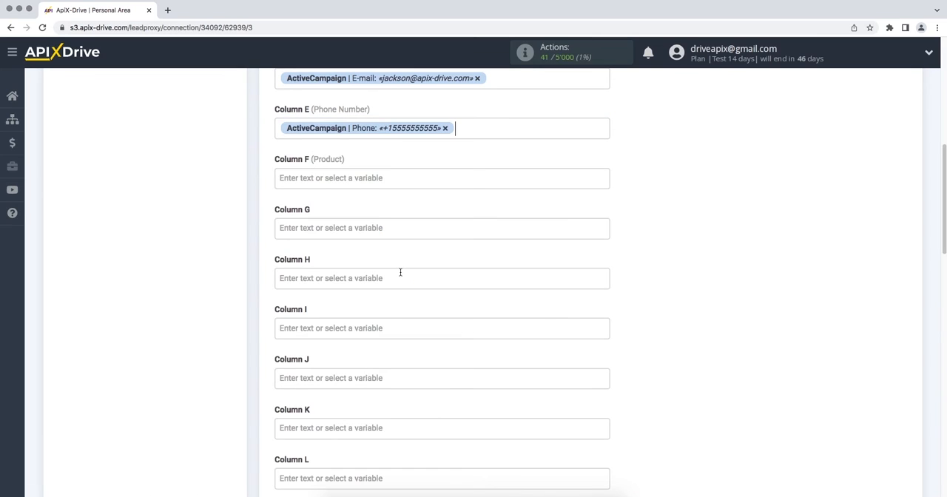
click(379, 176)
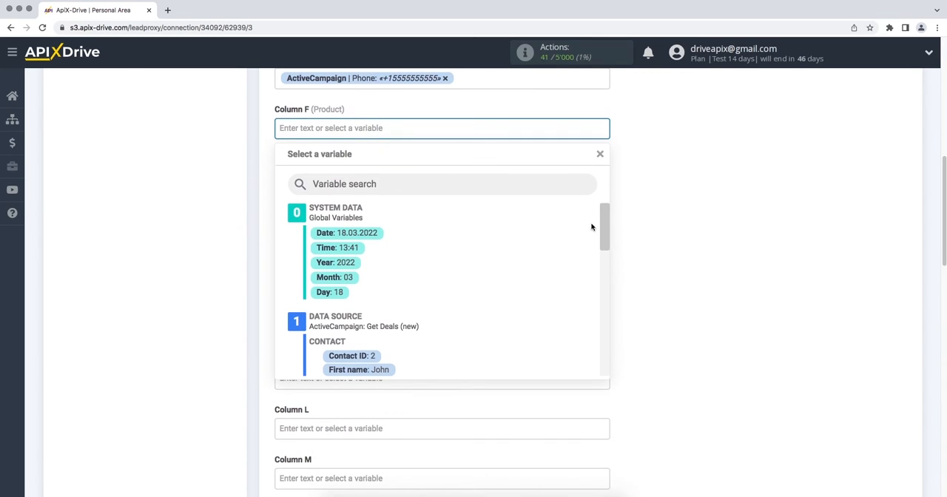
drag(604, 232, 608, 274)
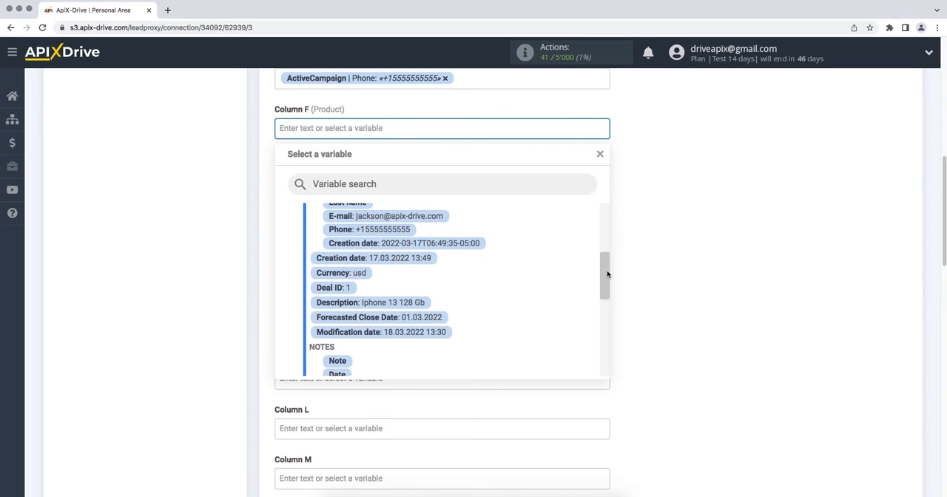
click(419, 302)
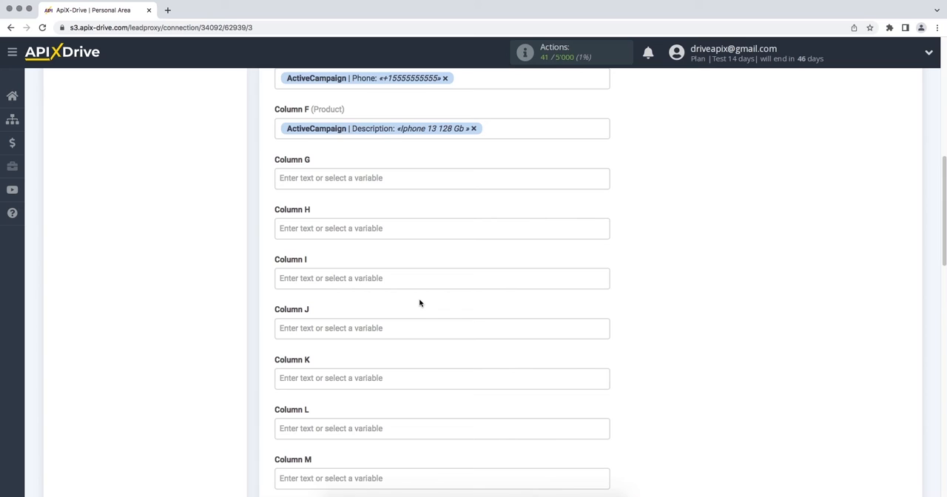
Step: Accept the column mapping with the remaining columns empty and send the test data to Google Sheets
scroll(418, 302, down, 6)
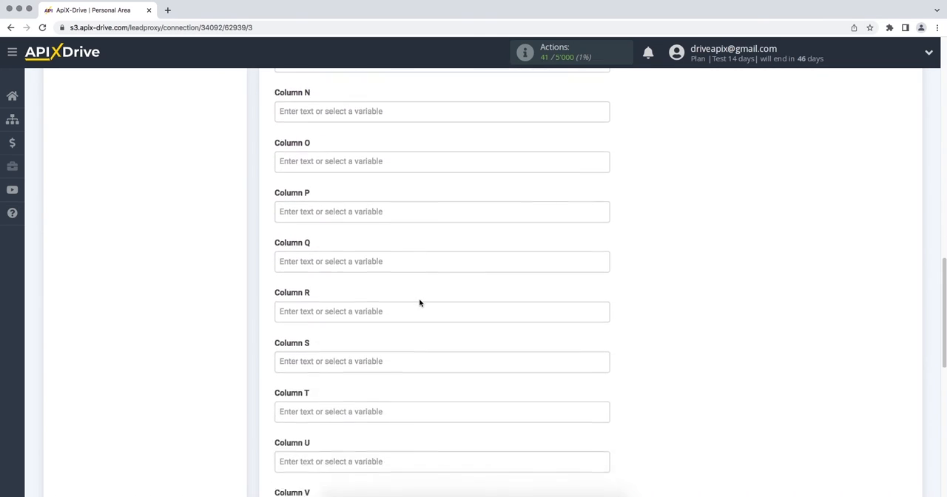
scroll(418, 303, down, 5)
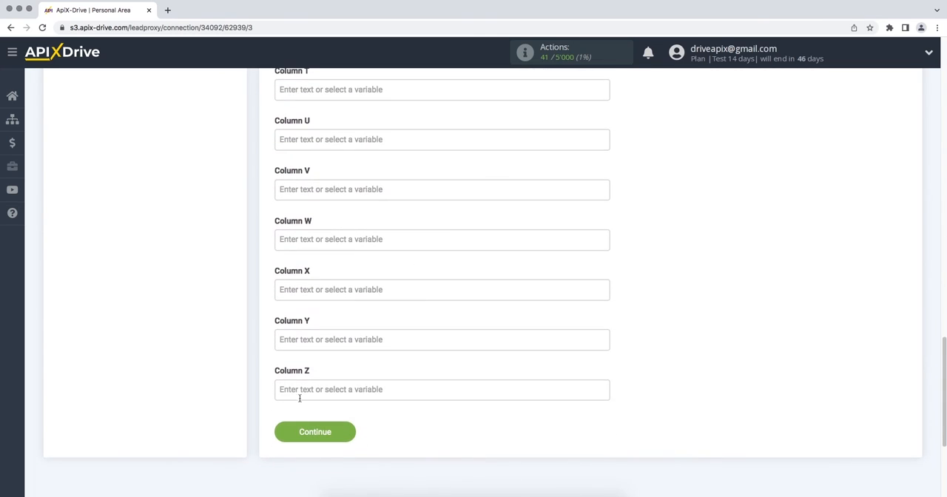
click(283, 432)
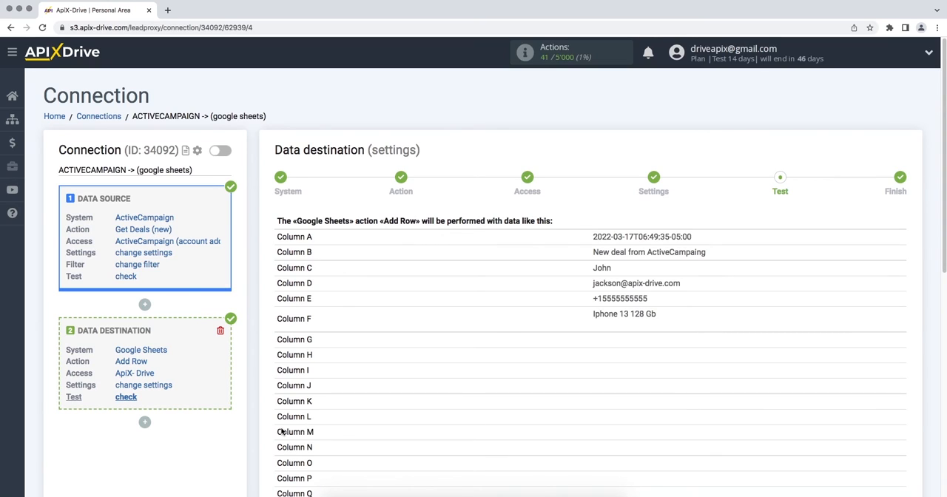
scroll(281, 431, down, 8)
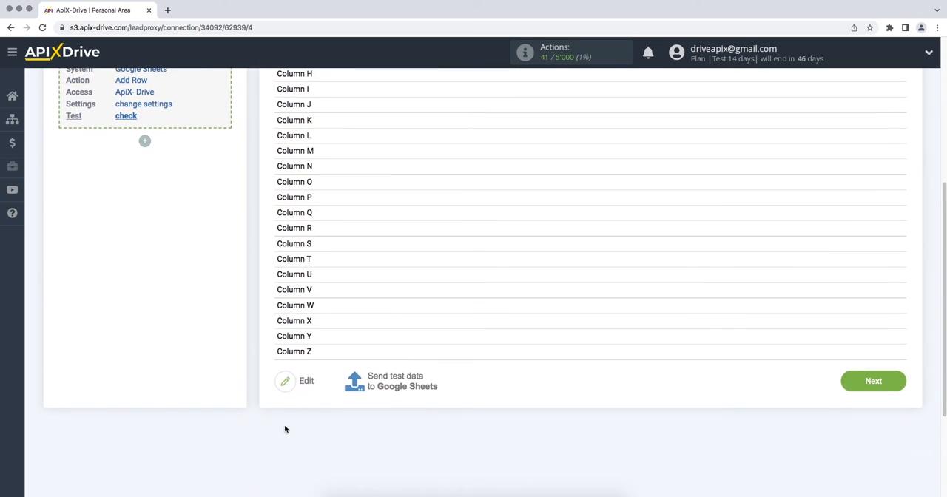
click(375, 380)
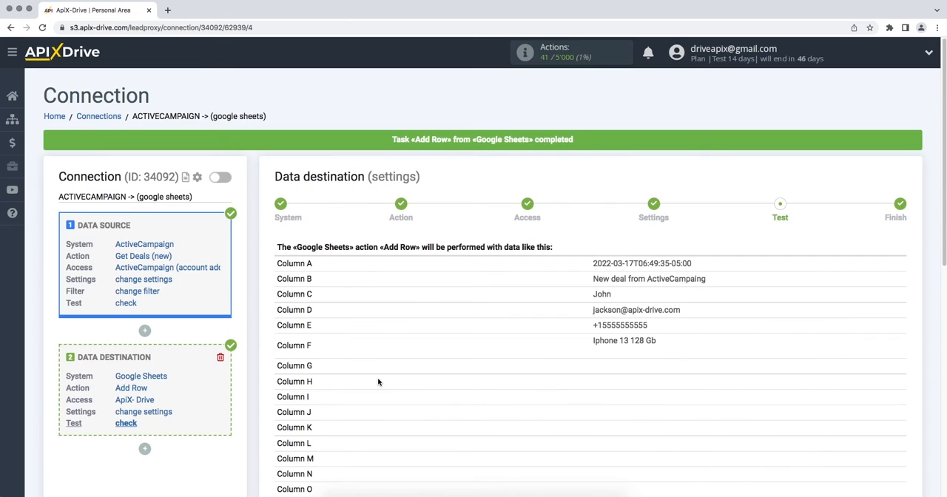
Step: Complete the data destination setup after the test and enable automatic updates for the connection
scroll(378, 381, down, 8)
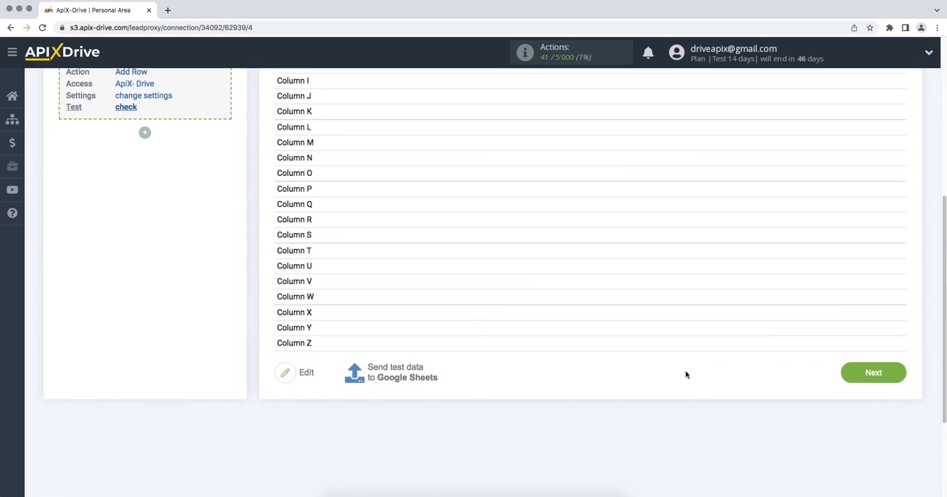
click(857, 376)
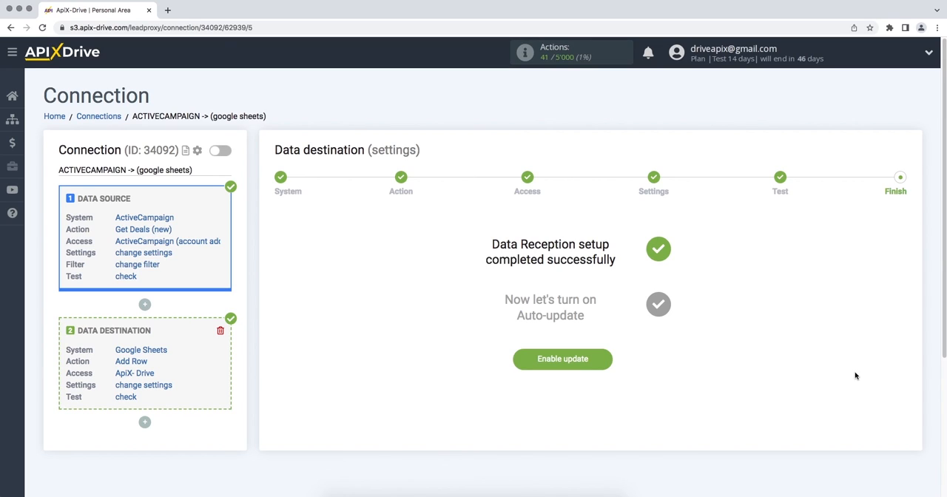
click(516, 364)
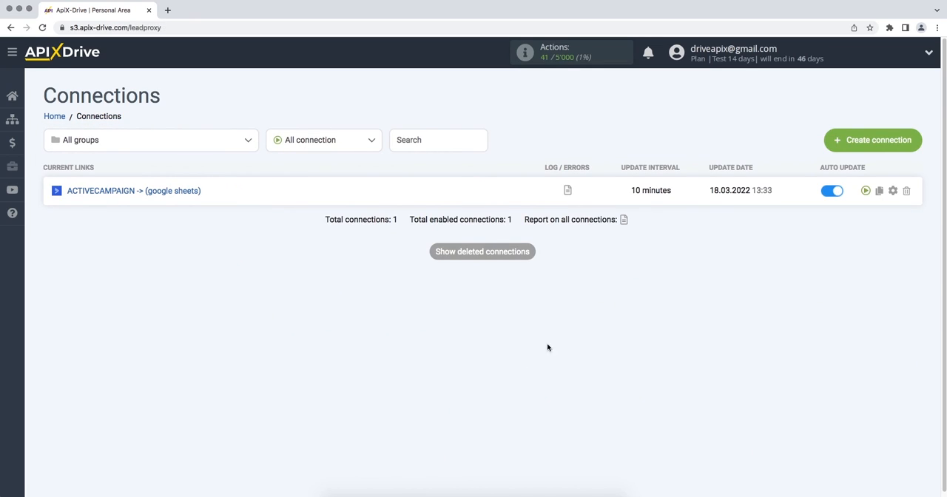
Step: Set the update interval of the ACTIVECAMPAIGN -> (google sheets) connection to 5 minutes and save its setup
click(893, 191)
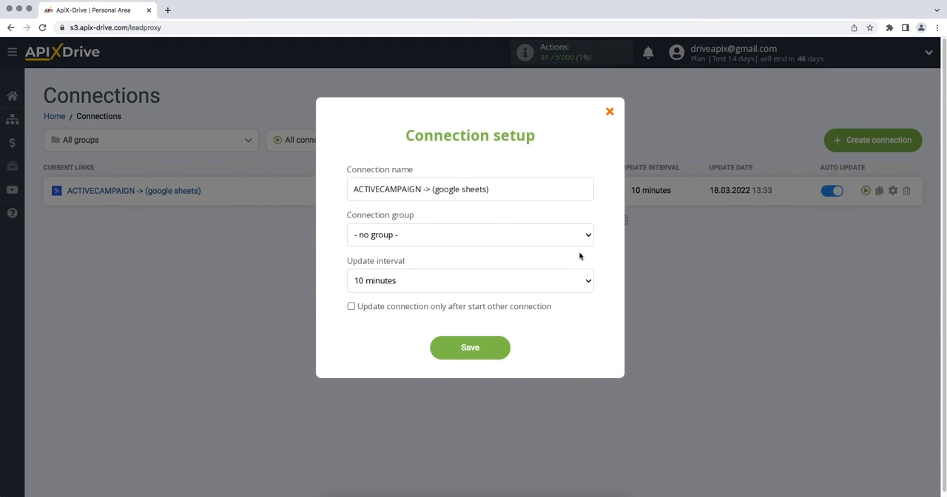
click(510, 281)
click(511, 271)
click(440, 351)
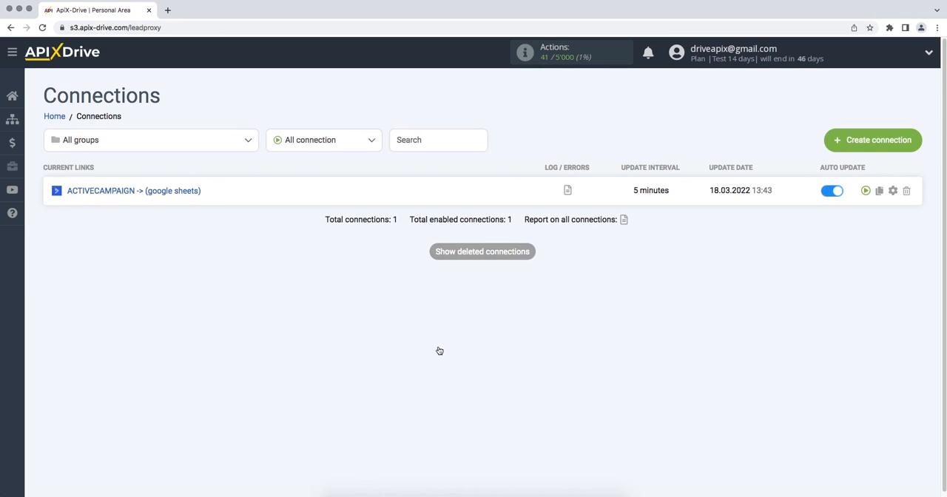